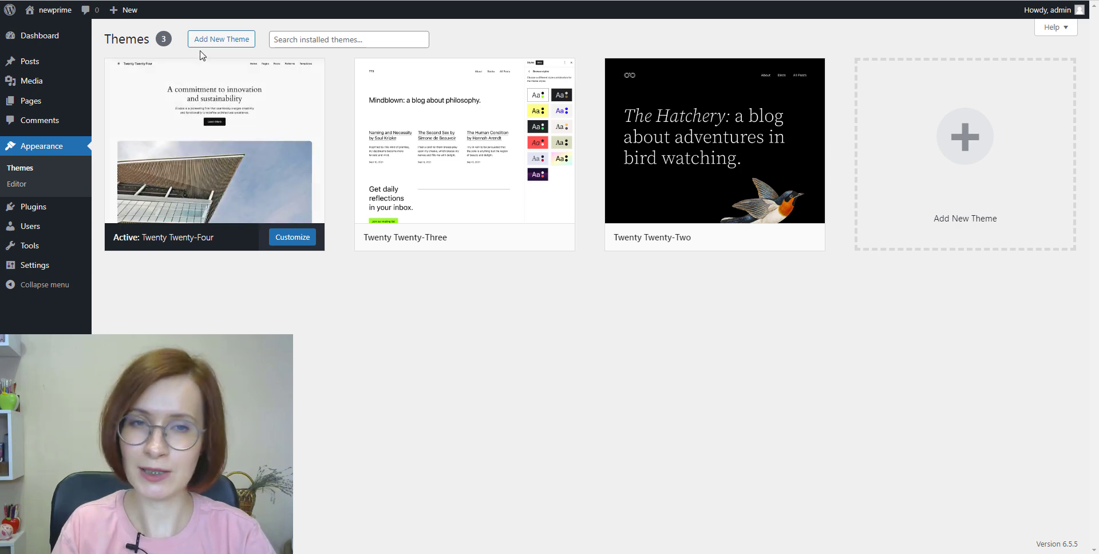
Step: Upload the newprime-fse.zip theme to the newprime site, install it and activate it
left_click(218, 46)
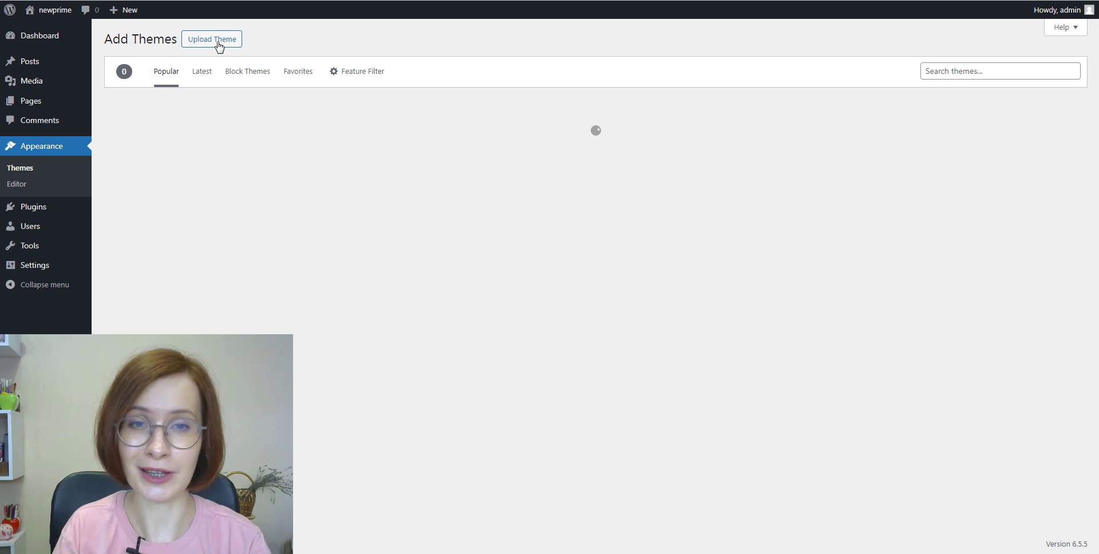
left_click(219, 46)
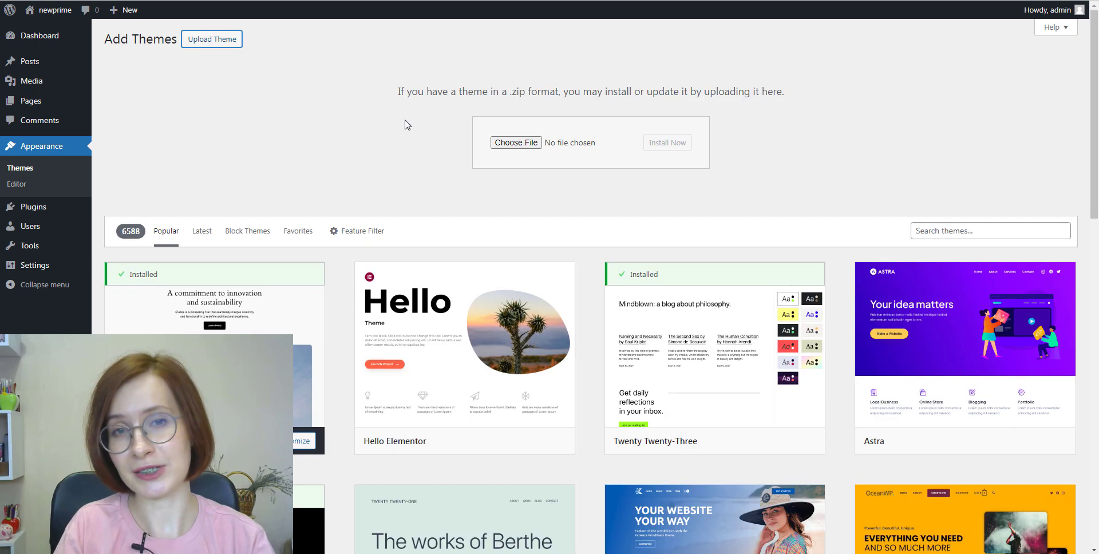
left_click(509, 143)
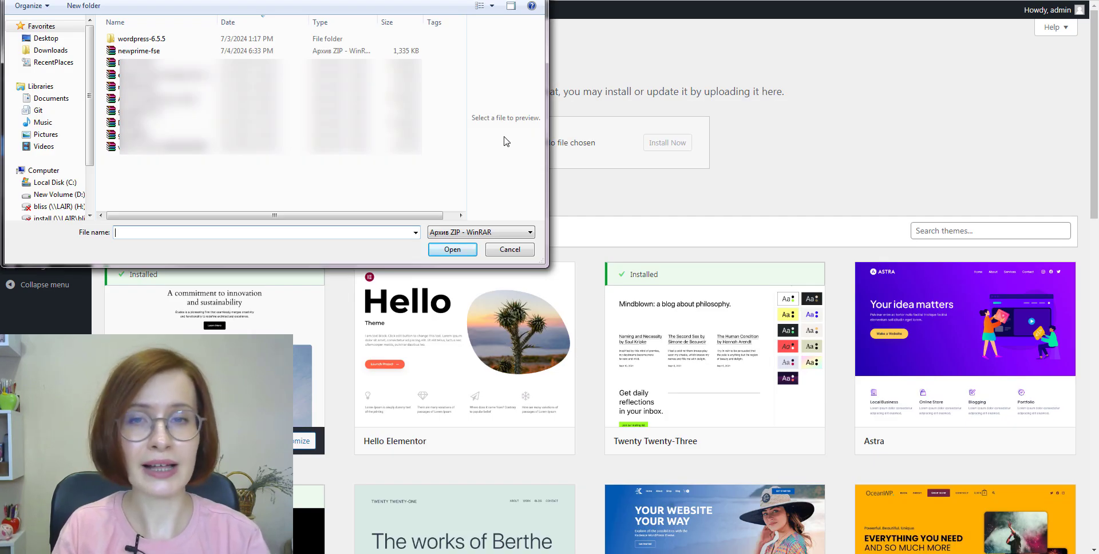
left_click(132, 52)
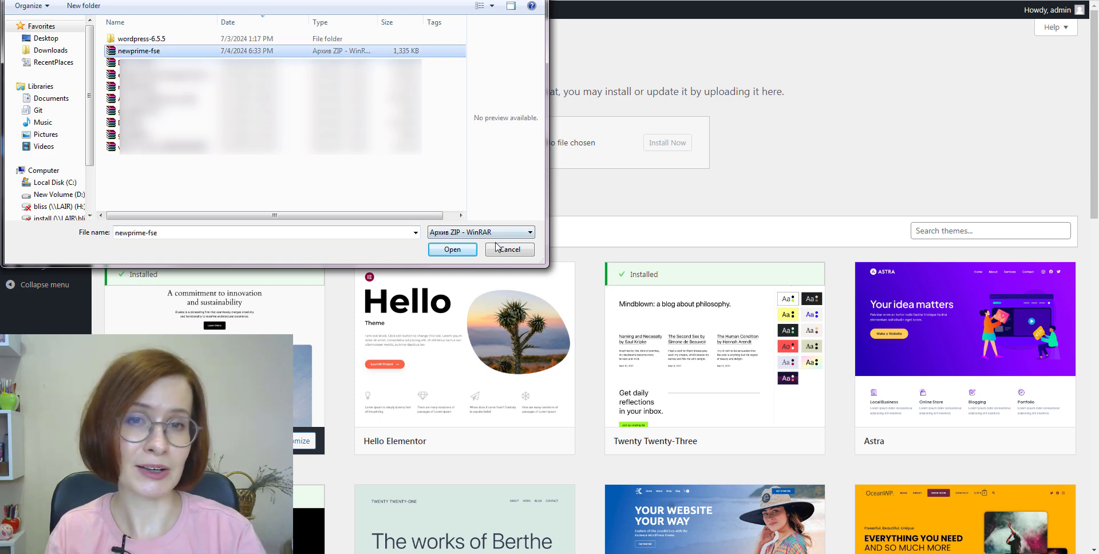
left_click(452, 252)
left_click(667, 144)
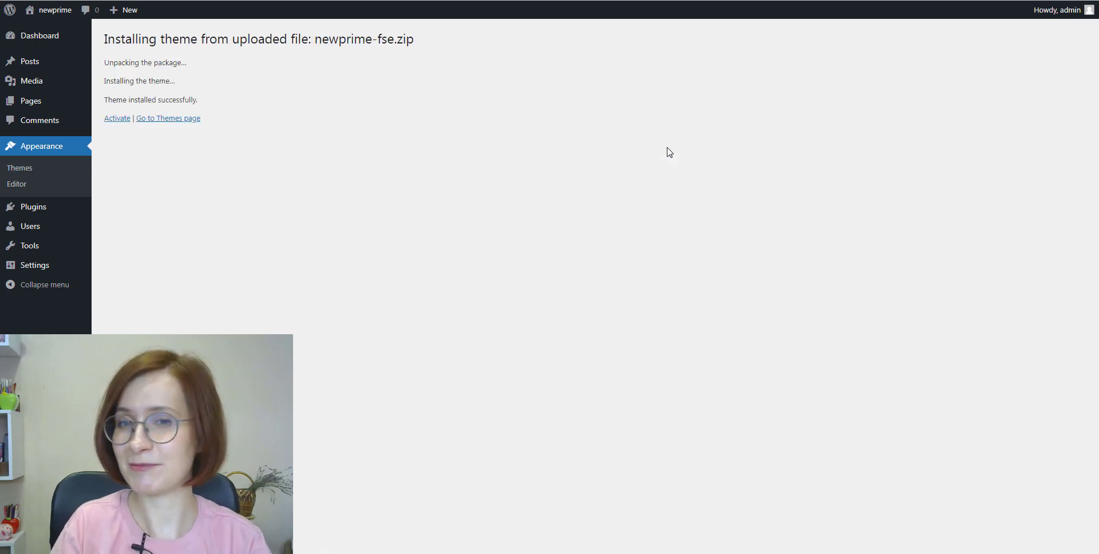
left_click(112, 120)
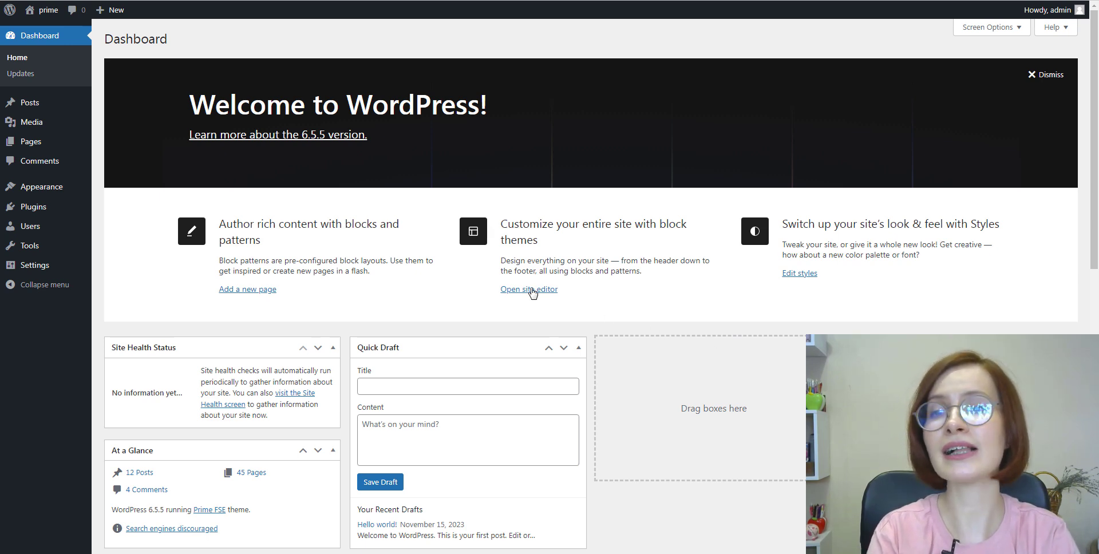
Step: Open the prime site's active Prime FSE theme for customizing and start editing its Home page
mouse_move(38, 195)
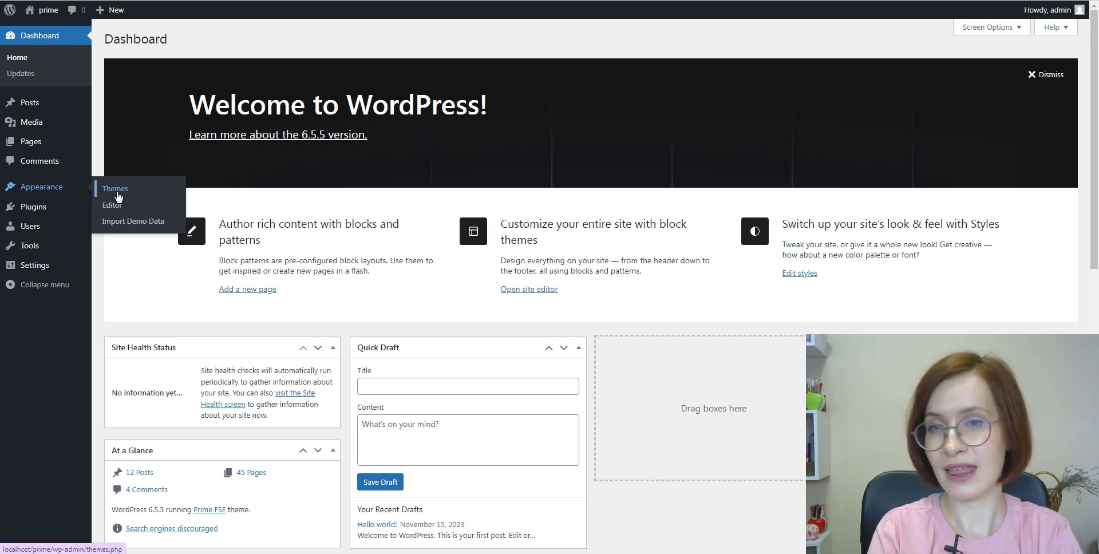
left_click(116, 195)
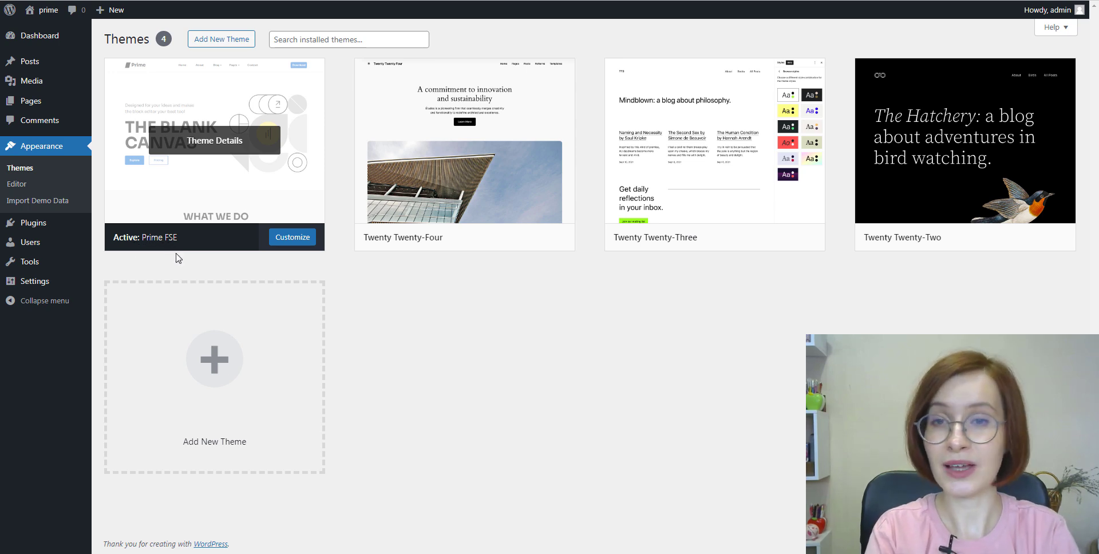
left_click(292, 244)
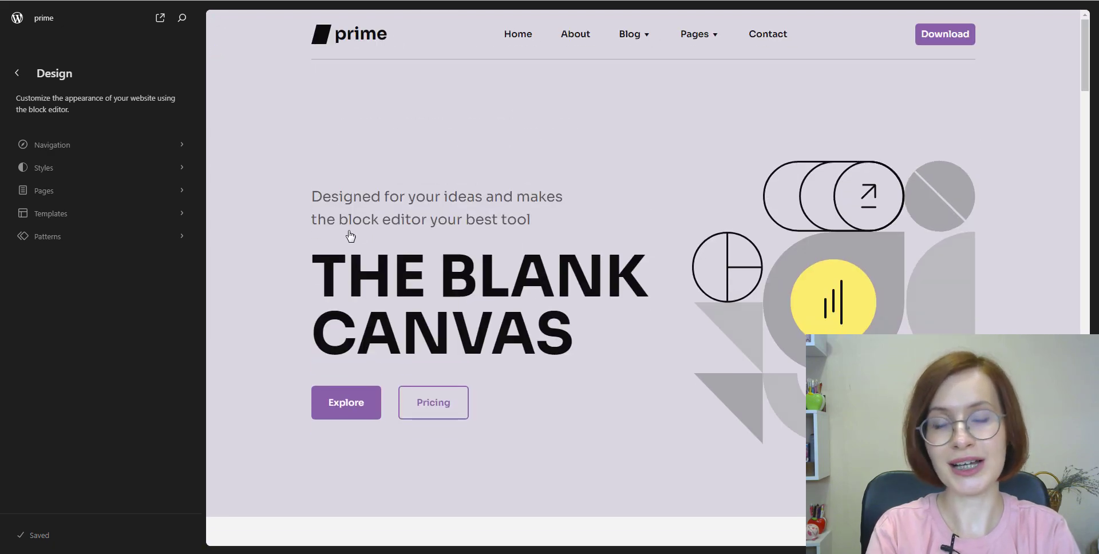
left_click(1002, 125)
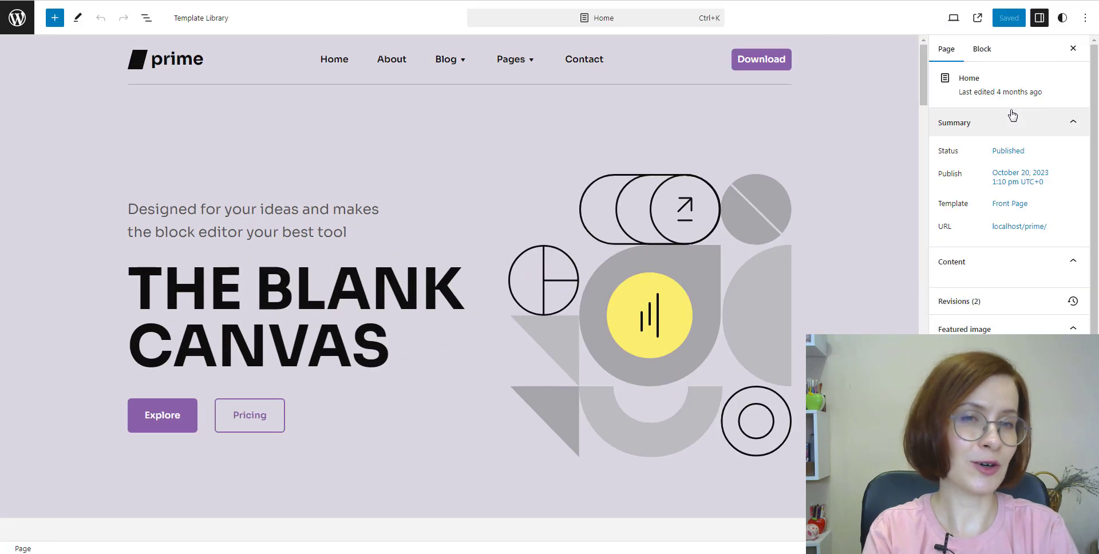
Step: Export the Prime FSE theme with its updated templates and styles as a zip file
left_click(1084, 19)
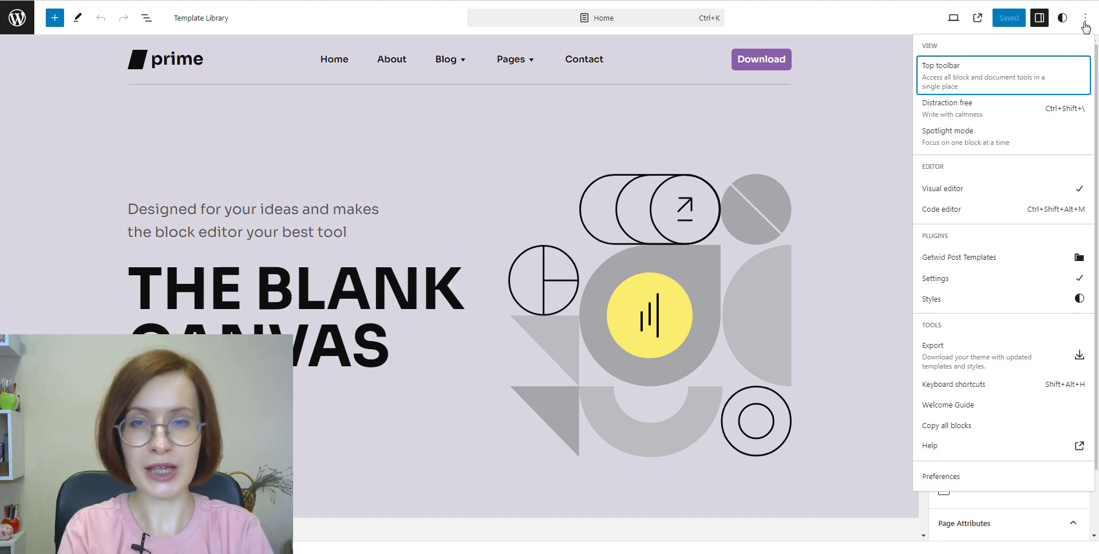
left_click(931, 351)
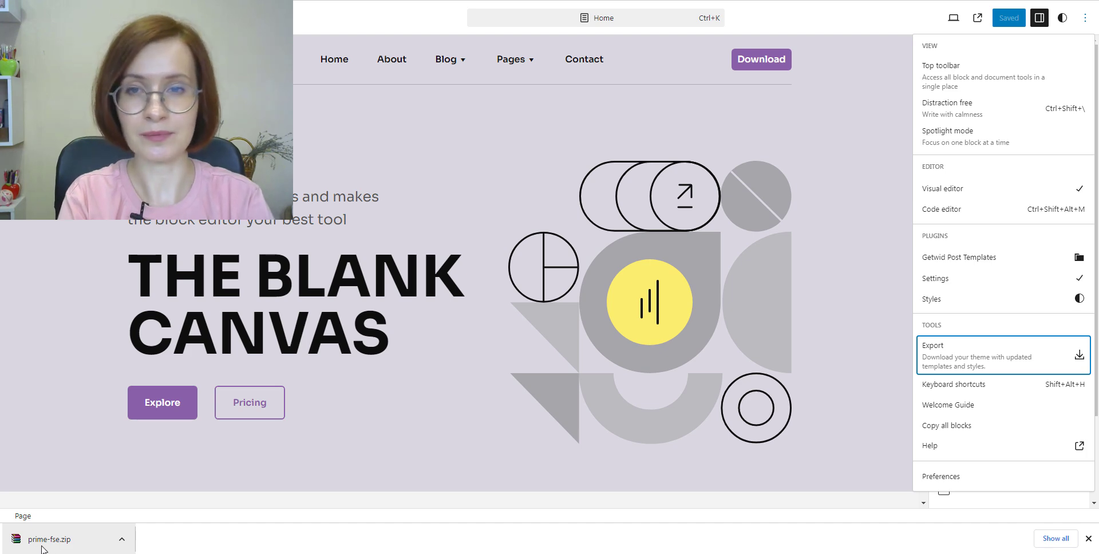
left_click_drag(35, 548, 145, 539)
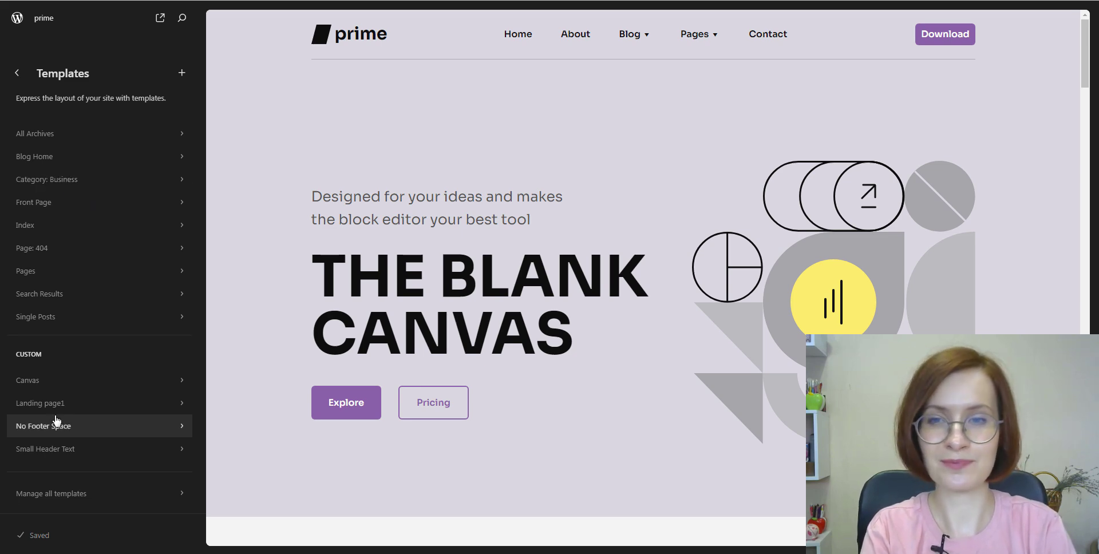
Step: Review the site's own patterns and its header, footer and general template parts
left_click(16, 73)
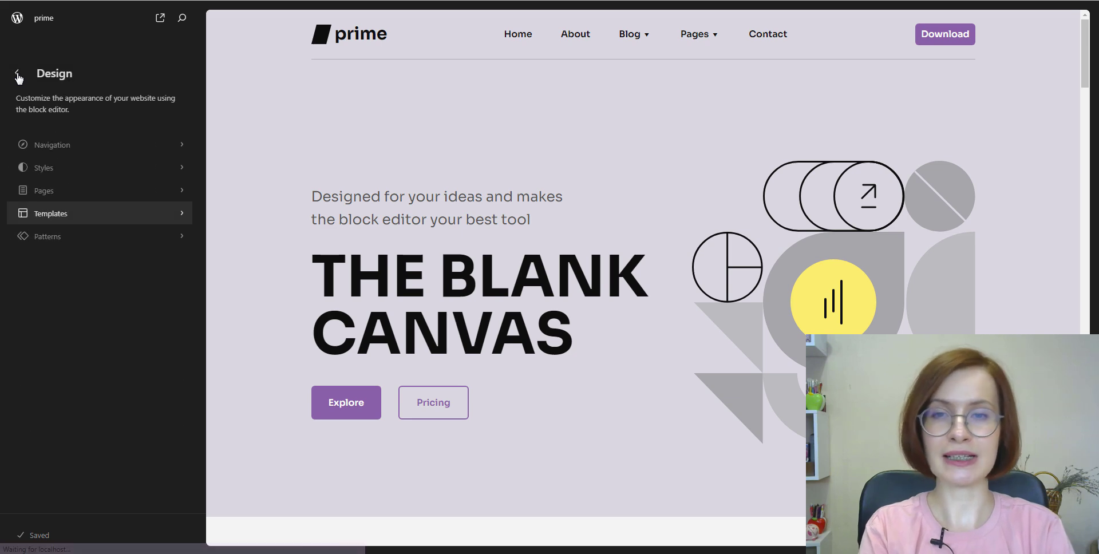
left_click(52, 237)
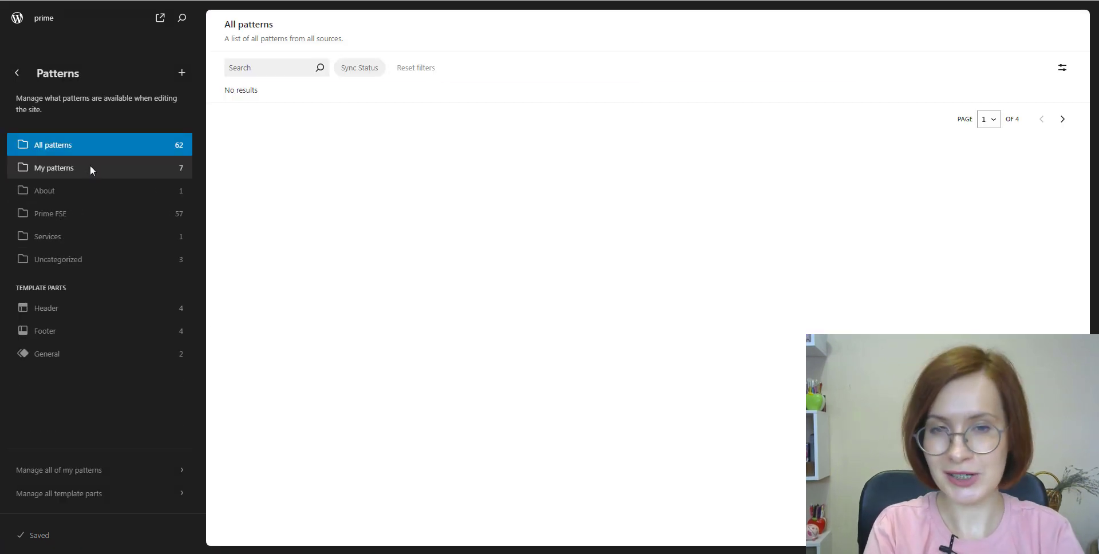
left_click(90, 168)
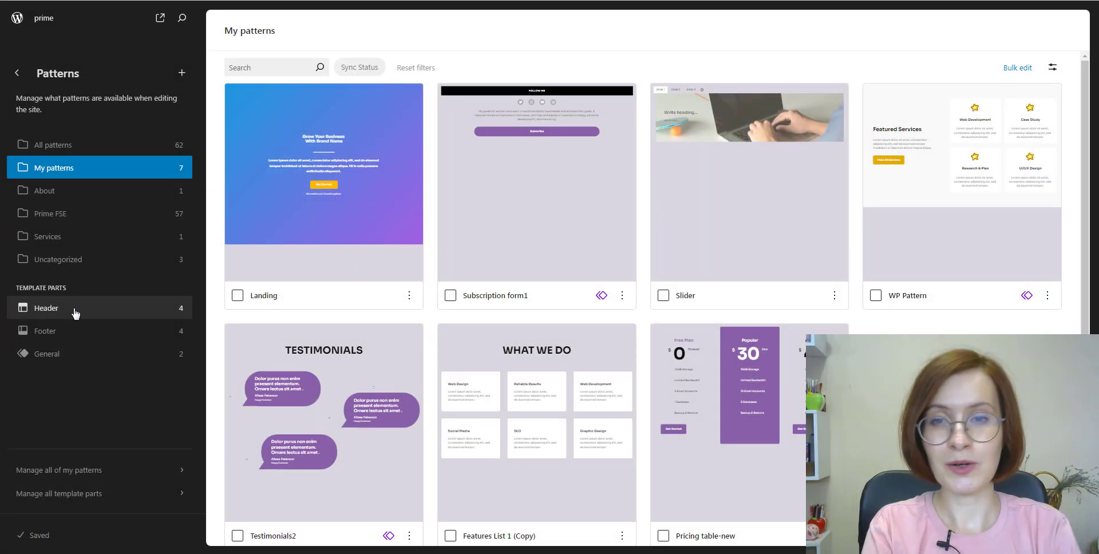
left_click(74, 309)
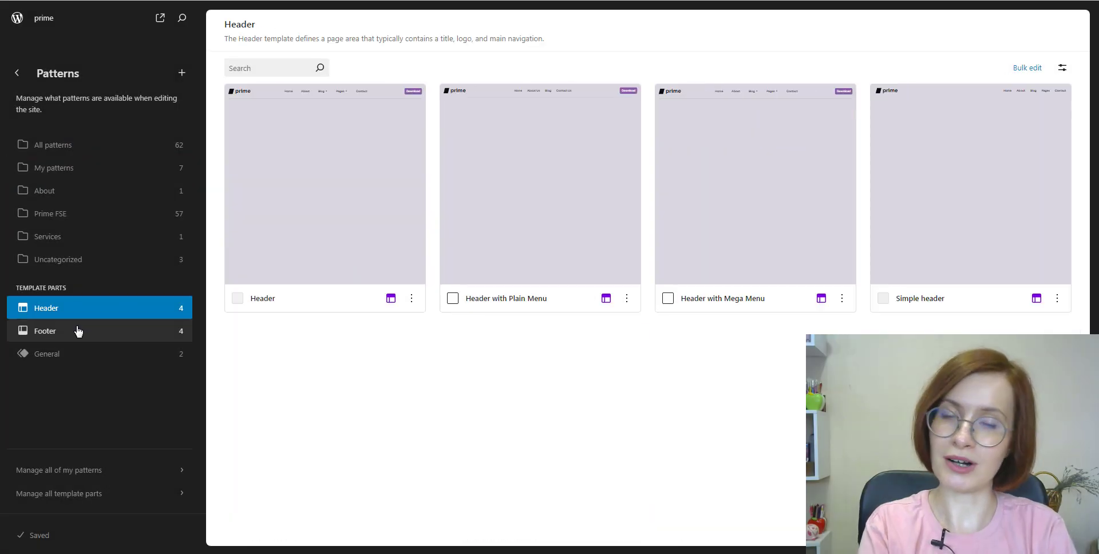
left_click(78, 330)
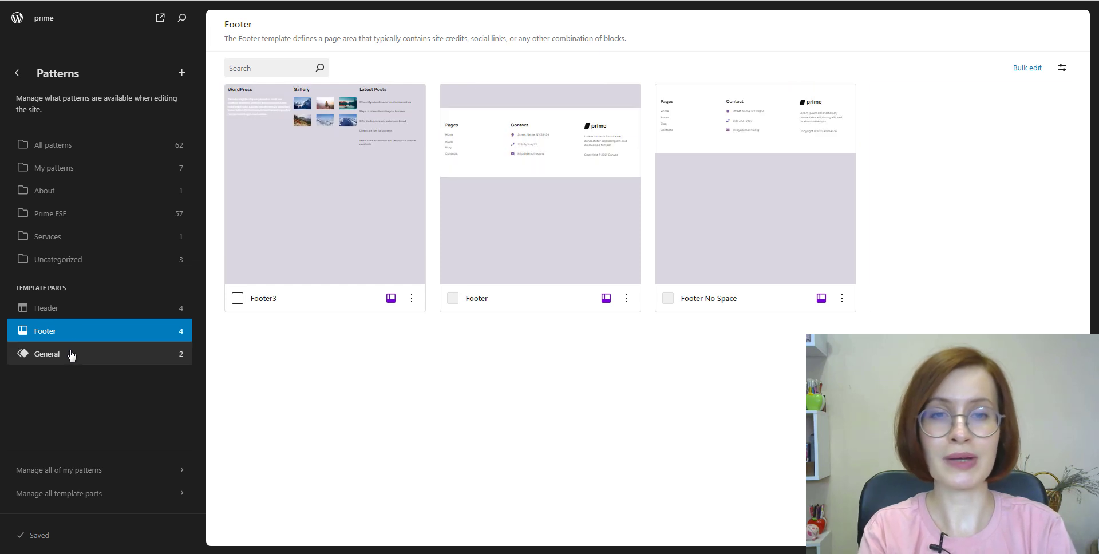
left_click(133, 353)
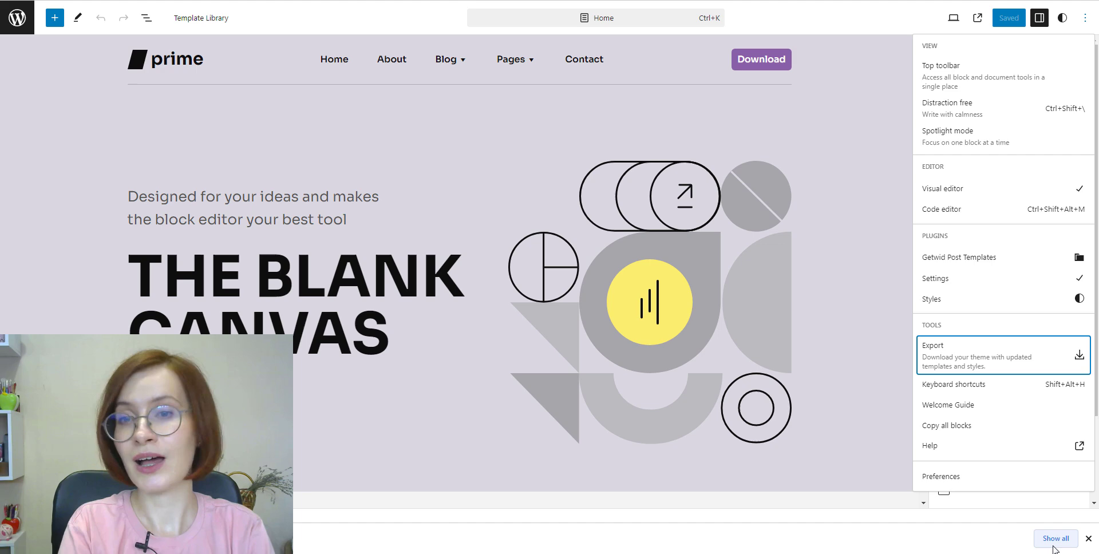
Step: Locate the downloaded prime-fse.zip in its folder and rename the archive to newprime-fse
left_click(1053, 543)
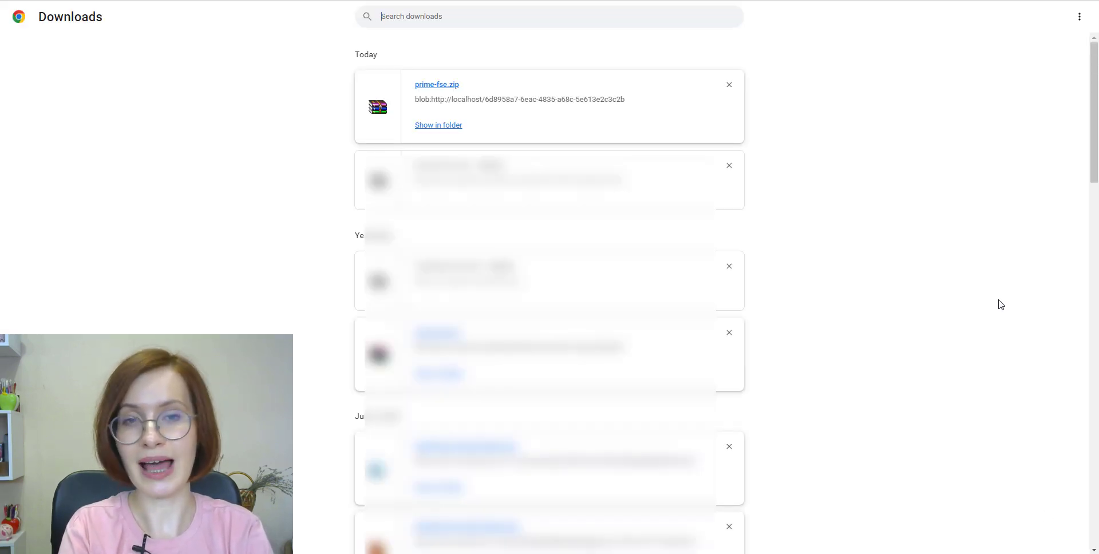
left_click(432, 125)
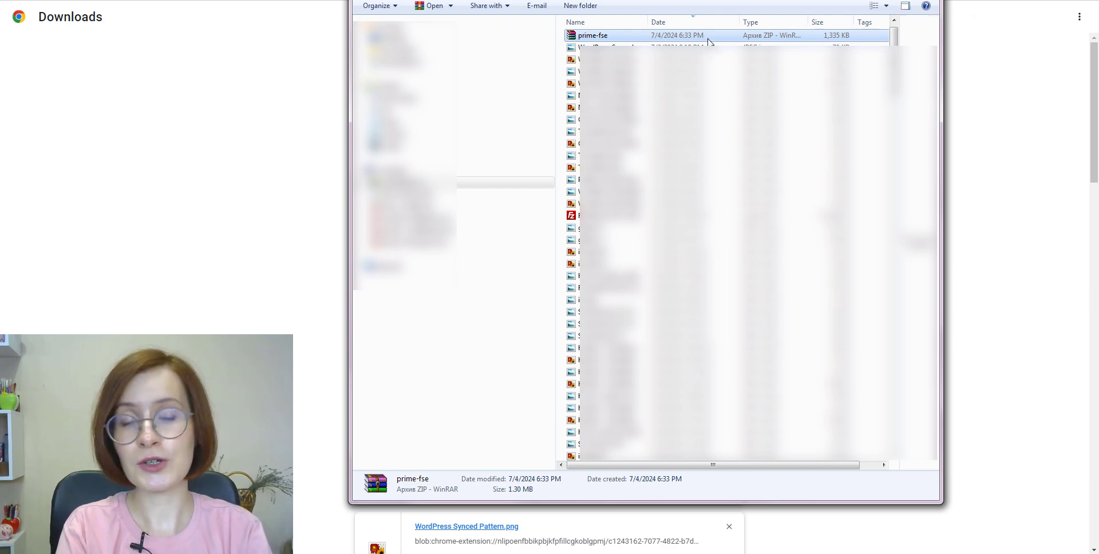
left_click(612, 38)
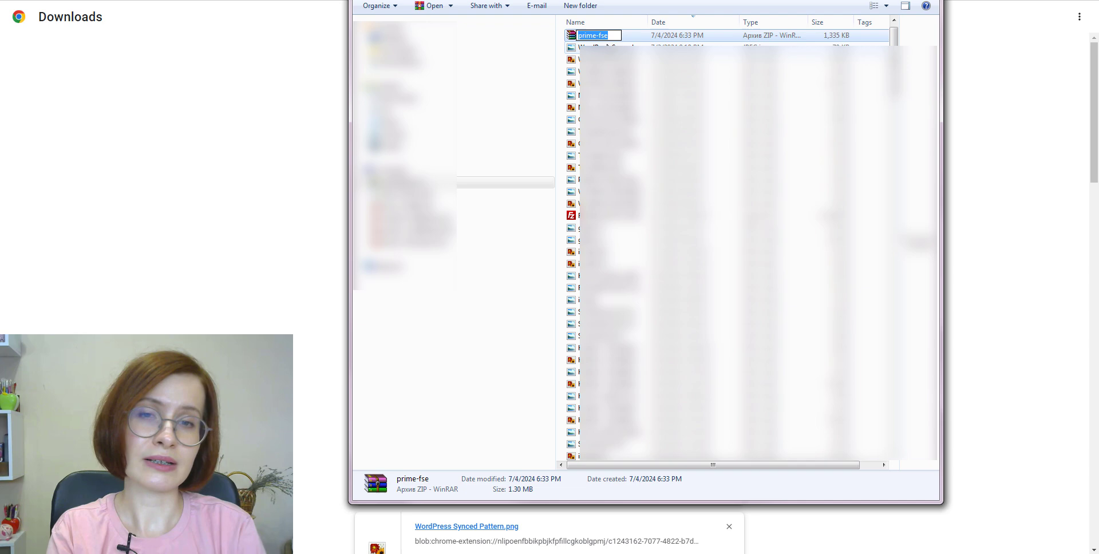
left_click(579, 36)
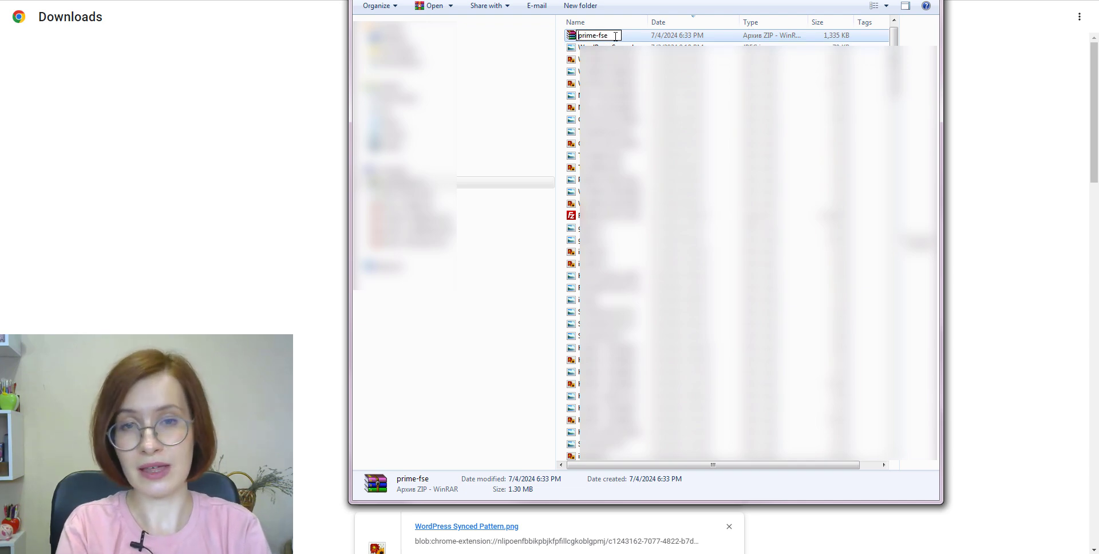
type("new")
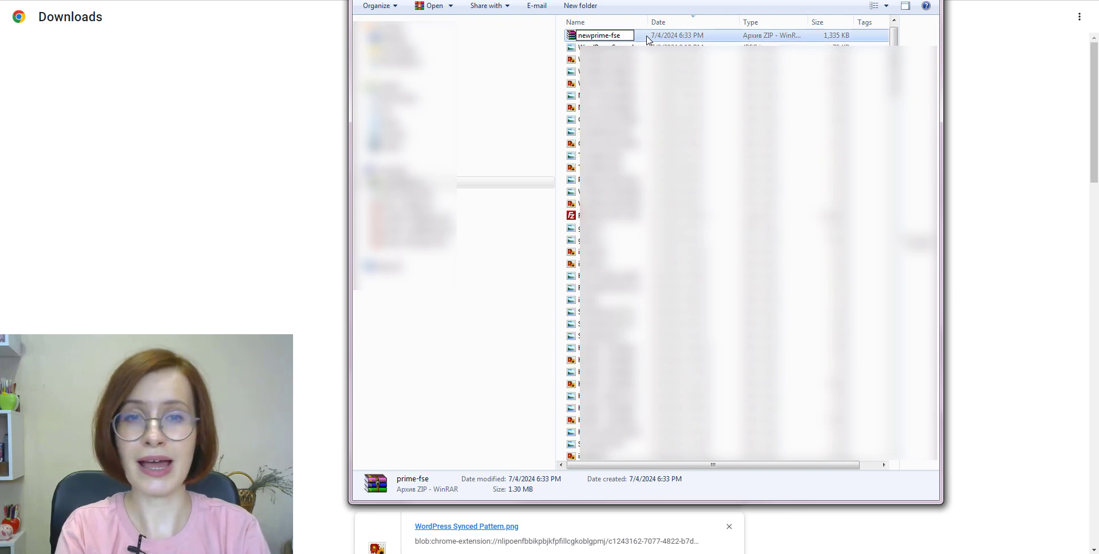
key("Return")
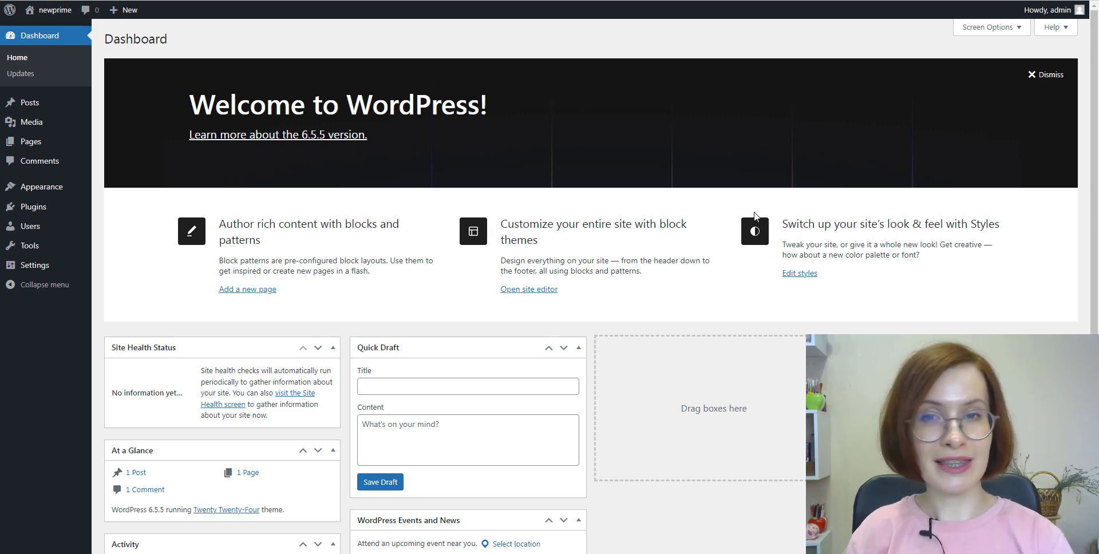
Step: Open the form for uploading a zipped theme on the newprime site
mouse_move(54, 194)
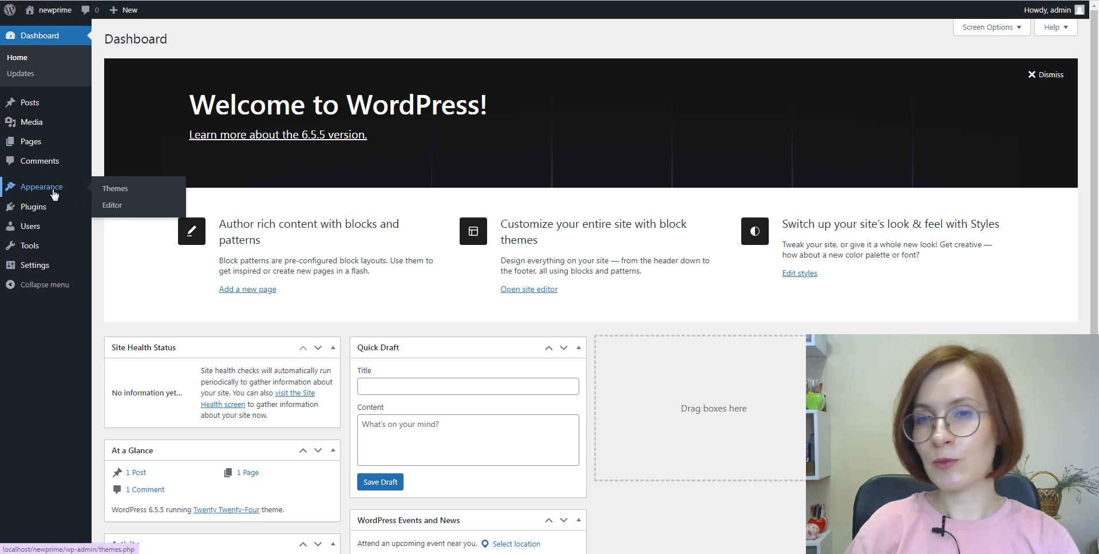
left_click(105, 196)
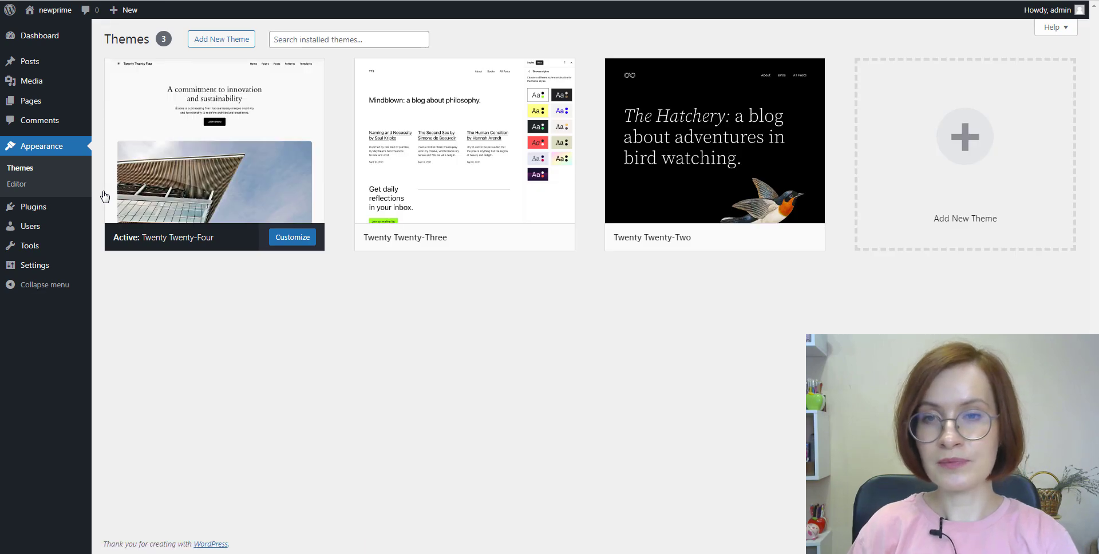
left_click(218, 46)
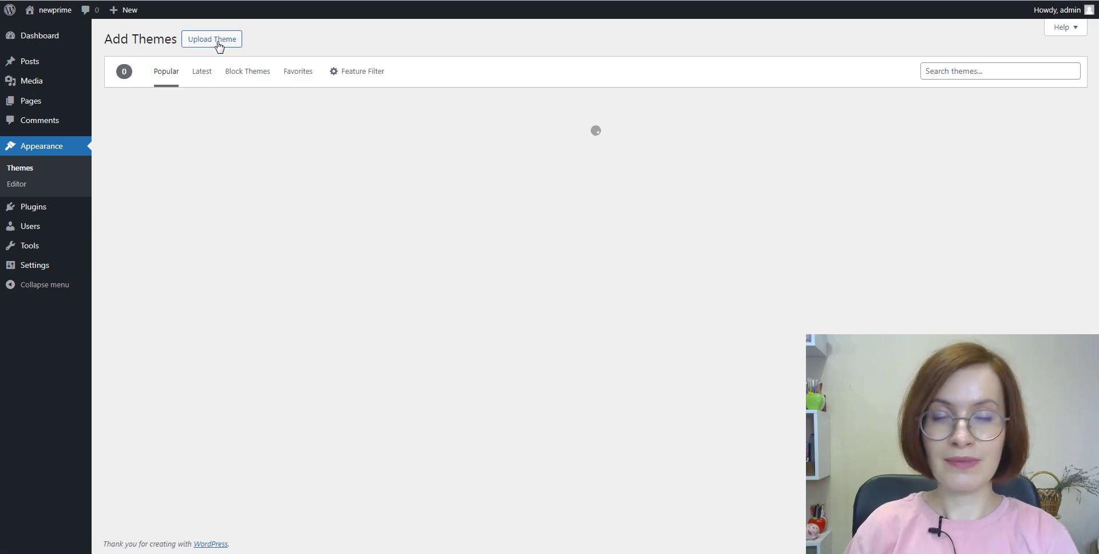
left_click(206, 44)
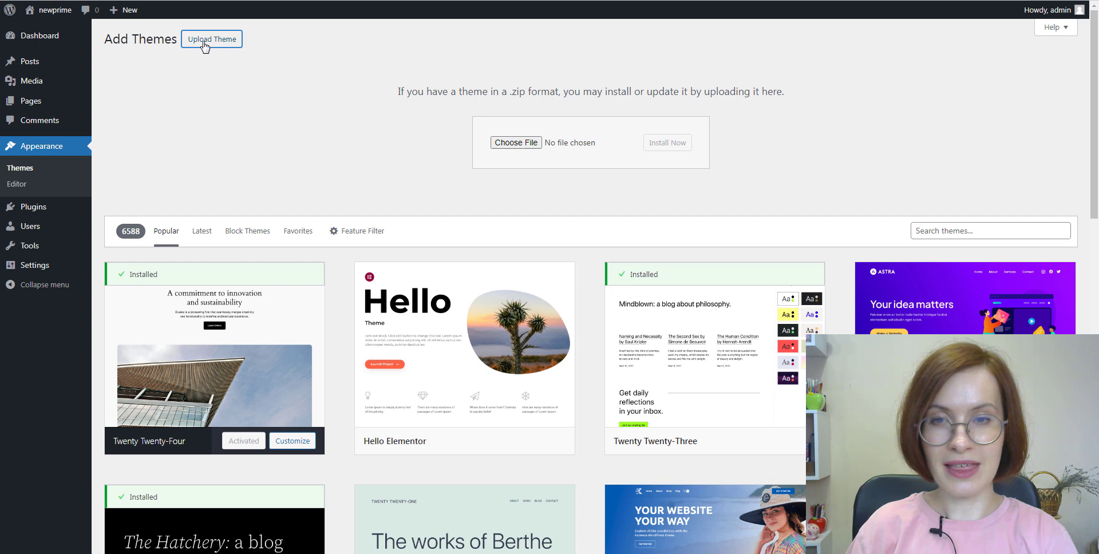
Step: Choose the newprime-fse archive for upload, install it as a theme and activate it
left_click(518, 145)
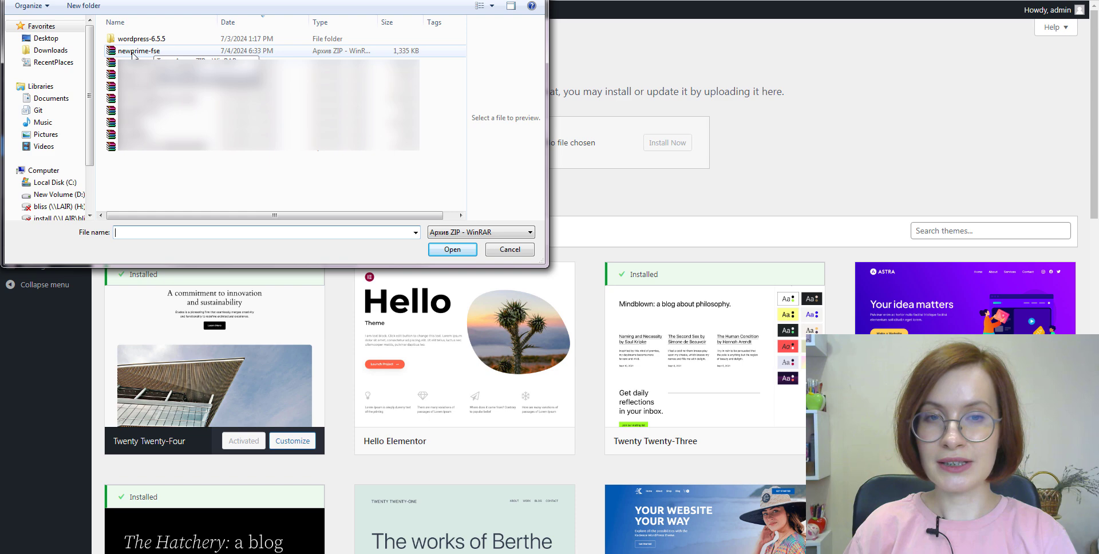
left_click(133, 53)
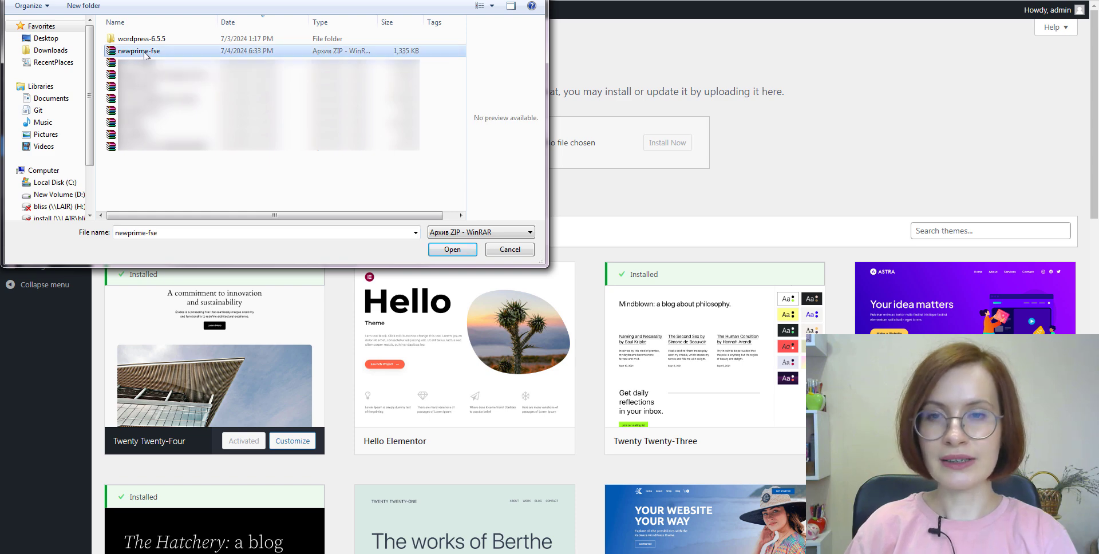
left_click(452, 252)
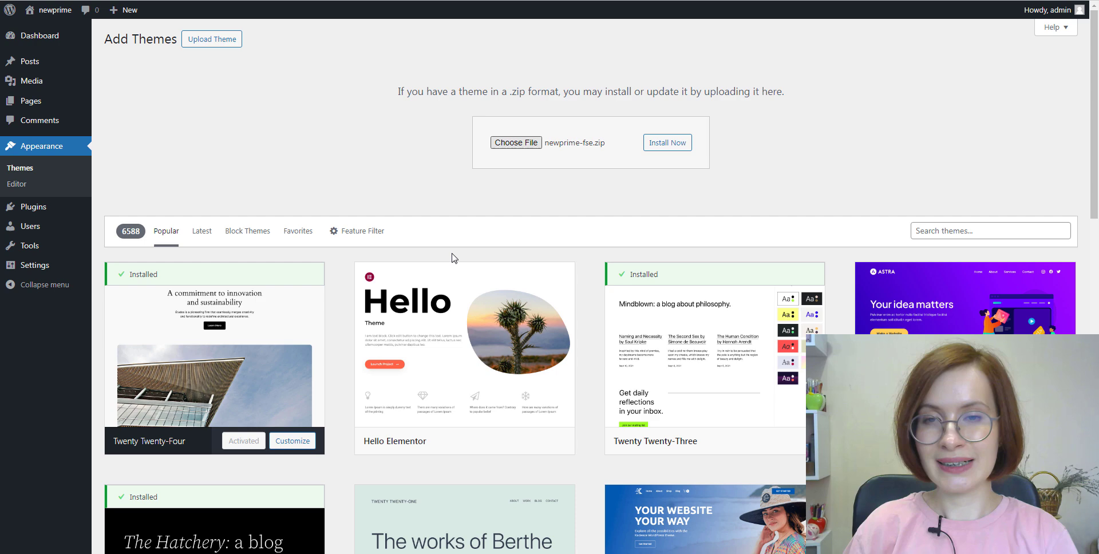
left_click(667, 150)
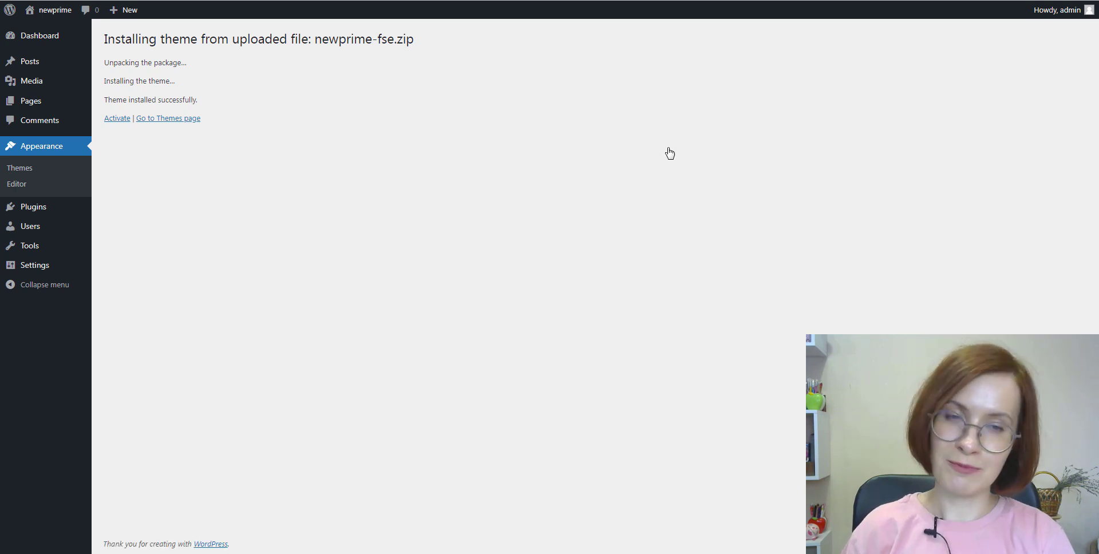
left_click(113, 123)
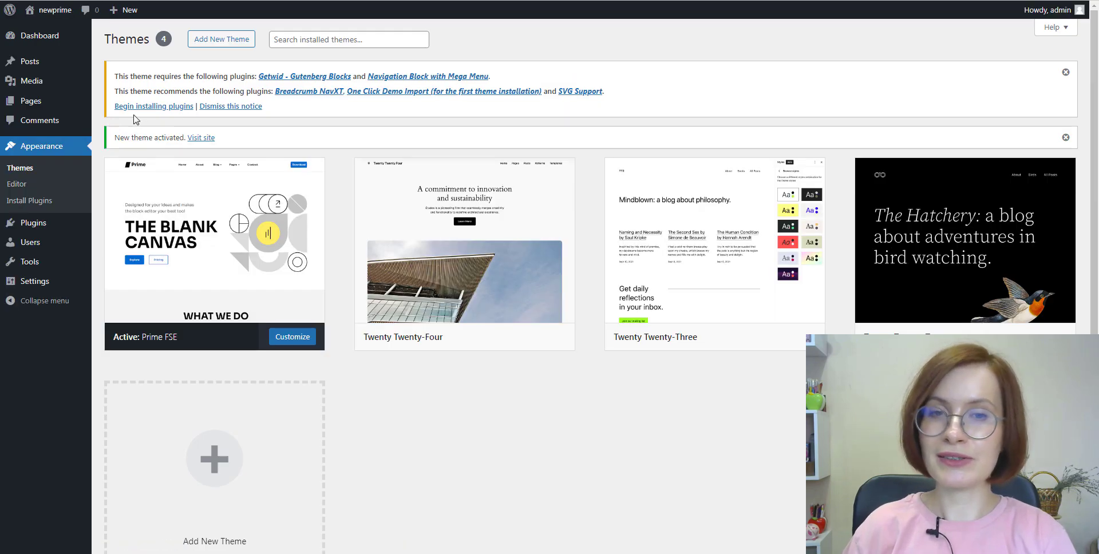
Step: Install all five plugins that the Prime FSE theme requires or recommends in one bulk operation
left_click(146, 109)
left_click(116, 102)
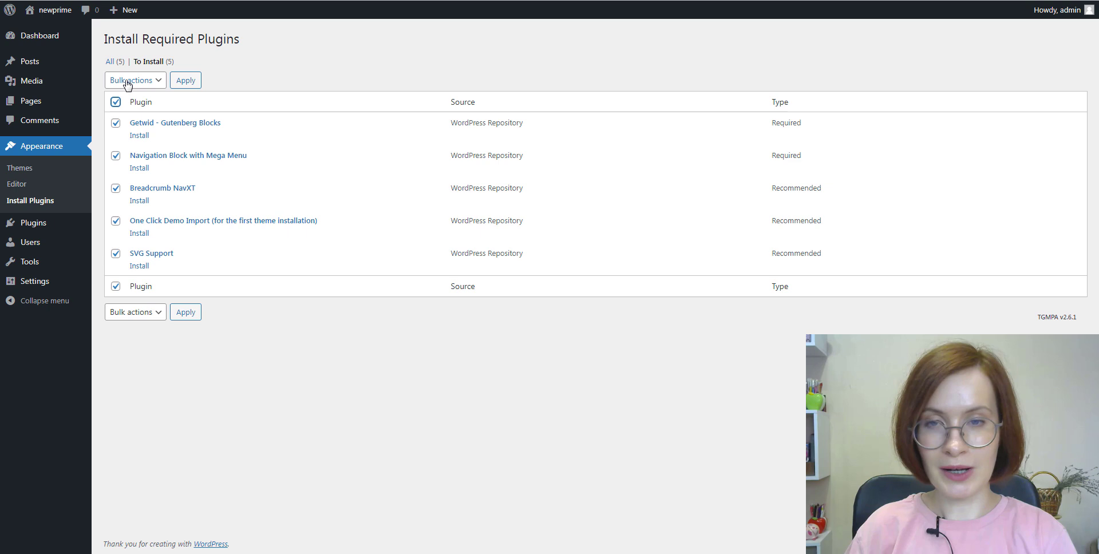
left_click(132, 81)
left_click(132, 108)
left_click(187, 82)
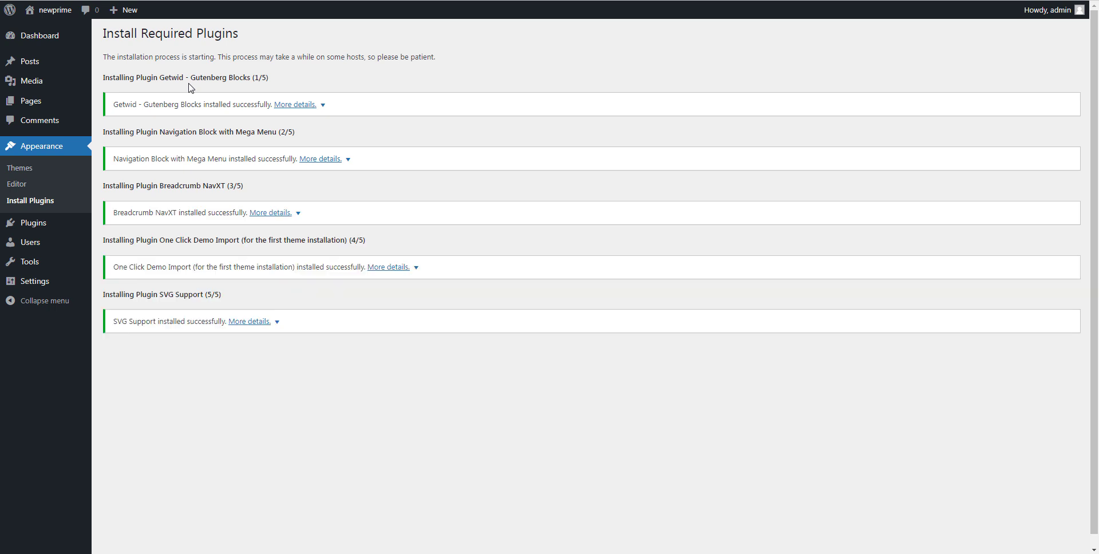
Step: Return to the required plugins list and activate all five installed plugins in bulk
left_click(135, 366)
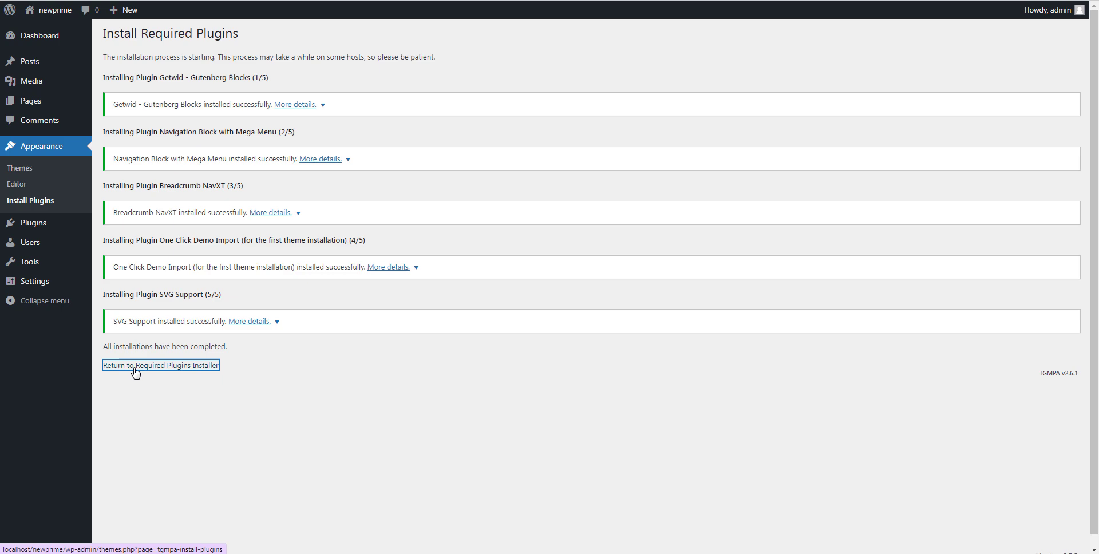
left_click(115, 102)
left_click(135, 80)
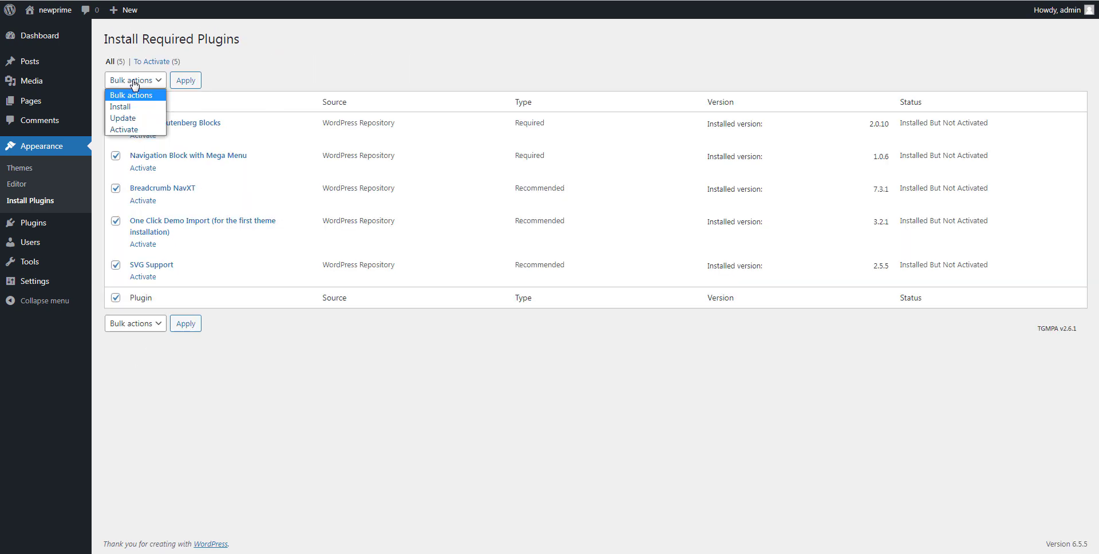
left_click(123, 127)
left_click(186, 81)
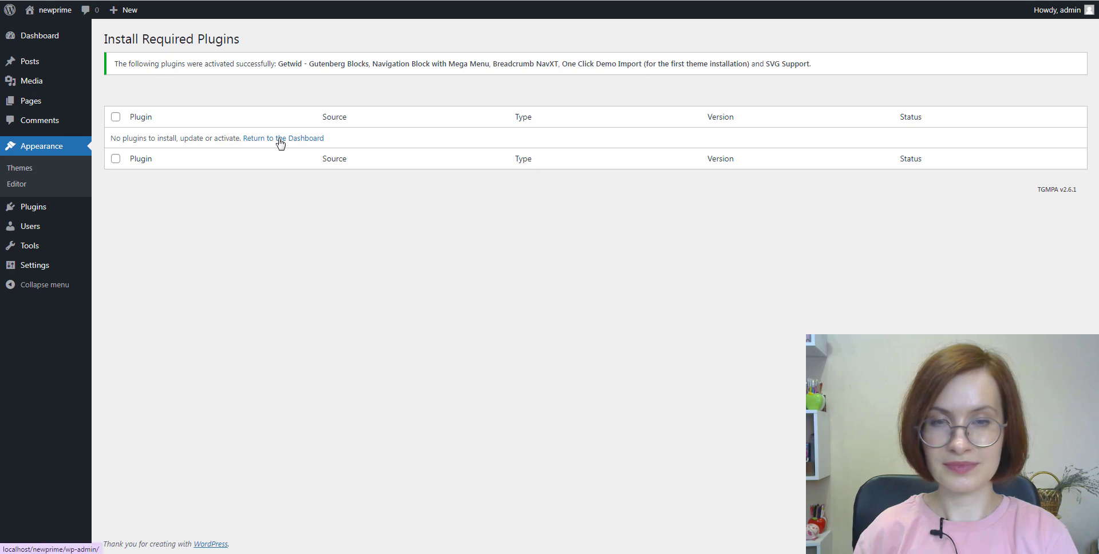
Step: Check the newprime front page, then open the site editor to look at its templates
left_click(280, 139)
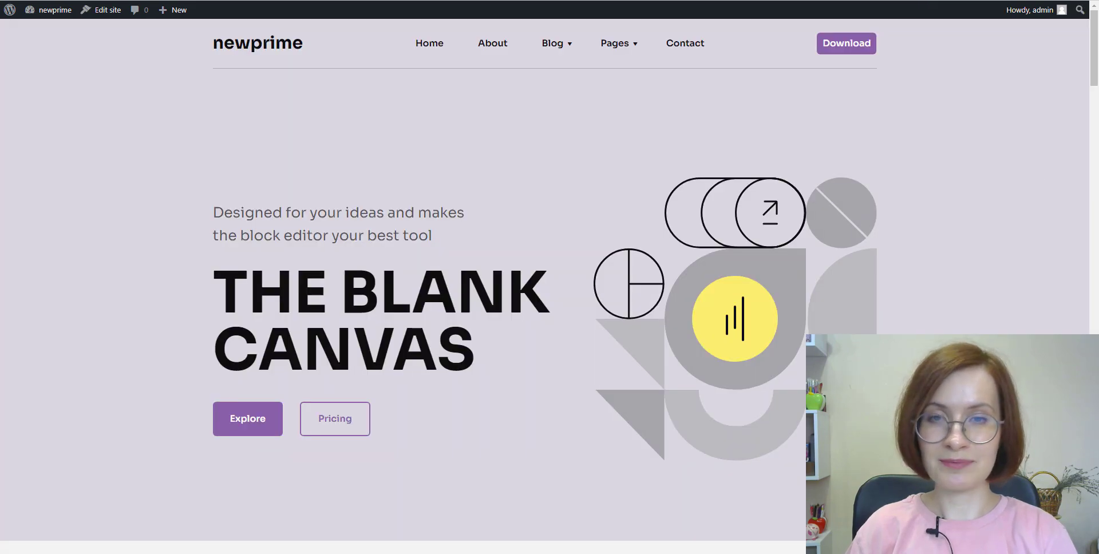
scroll(954, 167, "down", 20)
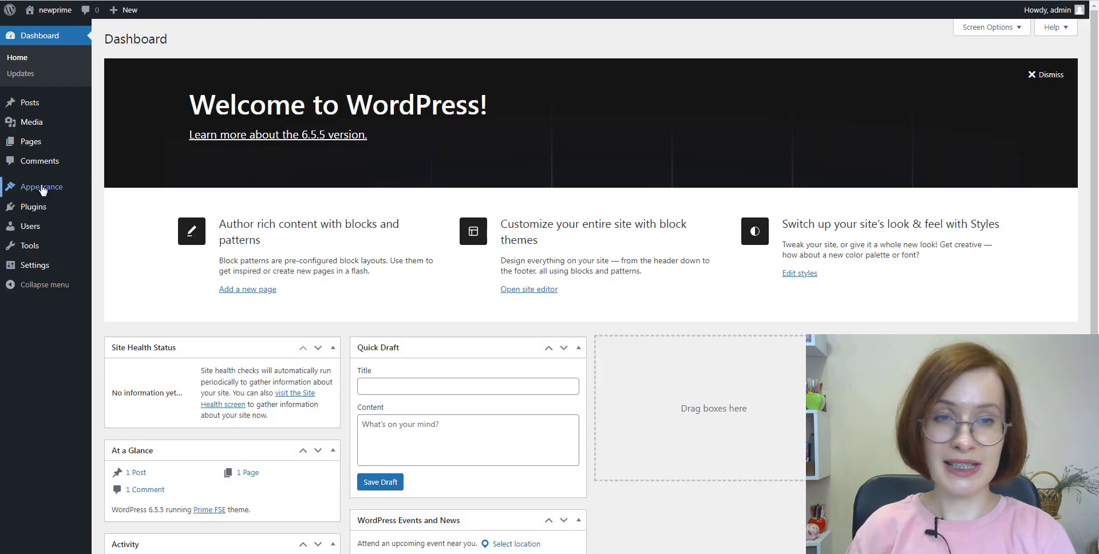
mouse_move(46, 186)
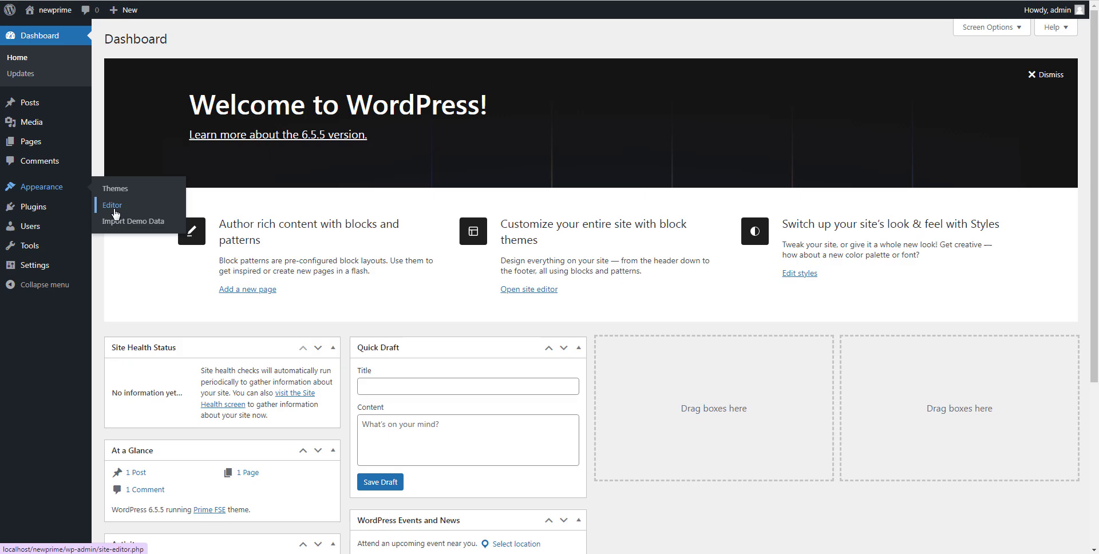
left_click(114, 206)
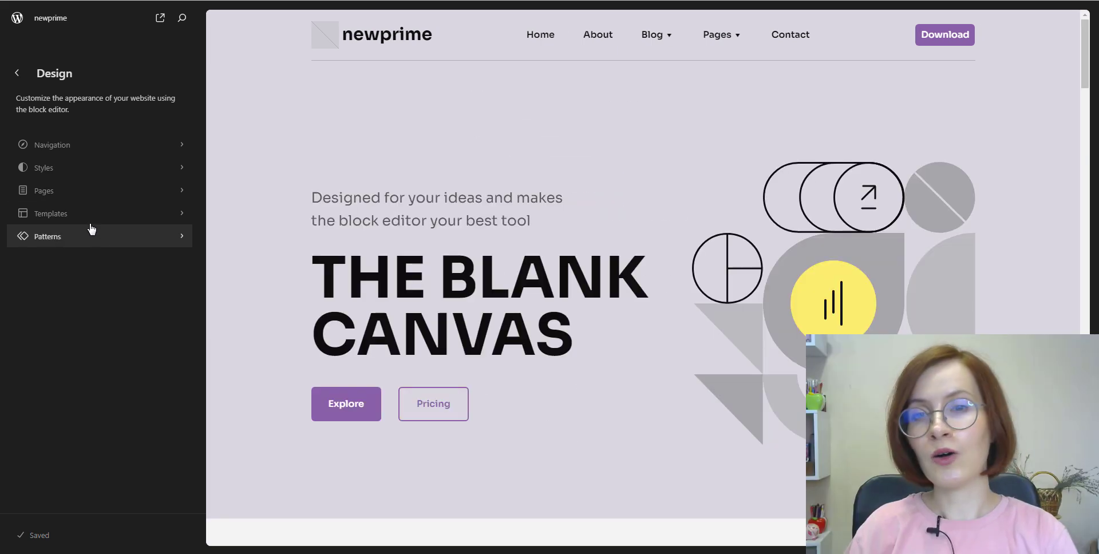
left_click(49, 219)
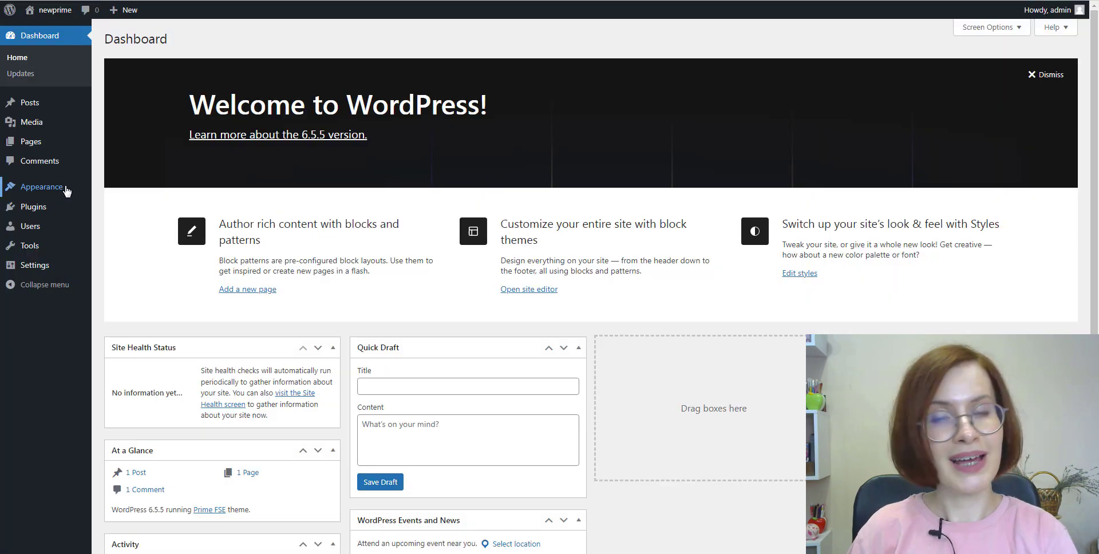
Step: Import the Prime FSE demo data with One Click Demo Import, leaving WPForms, All in One SEO and MonsterInsights unselected
mouse_move(67, 191)
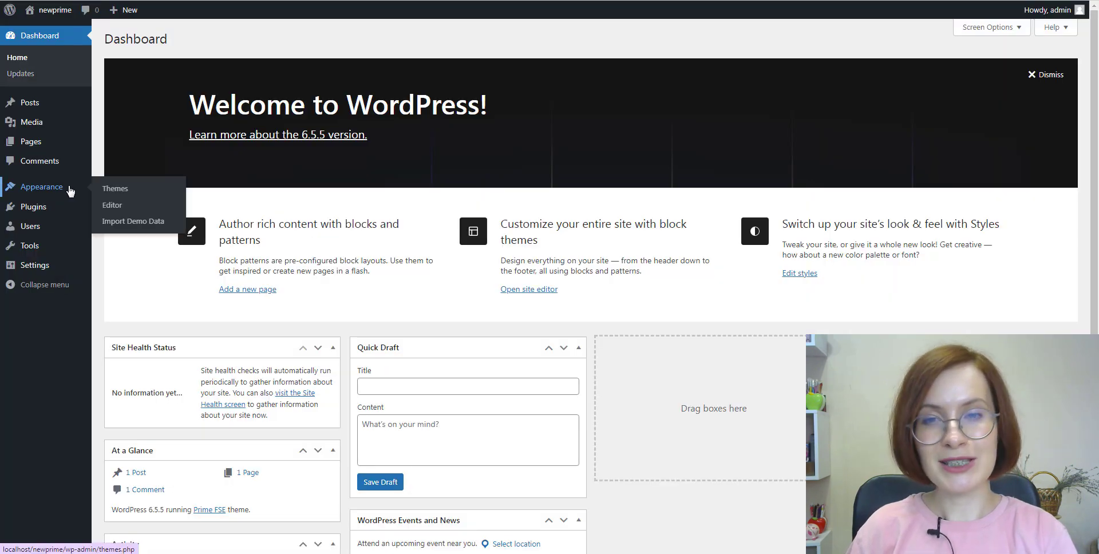
left_click(110, 225)
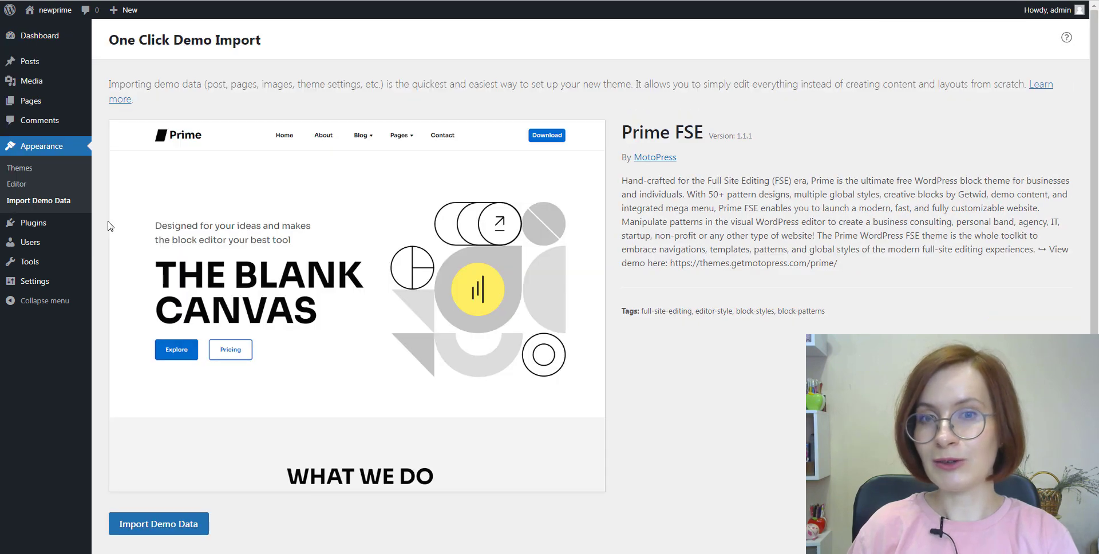
left_click(162, 528)
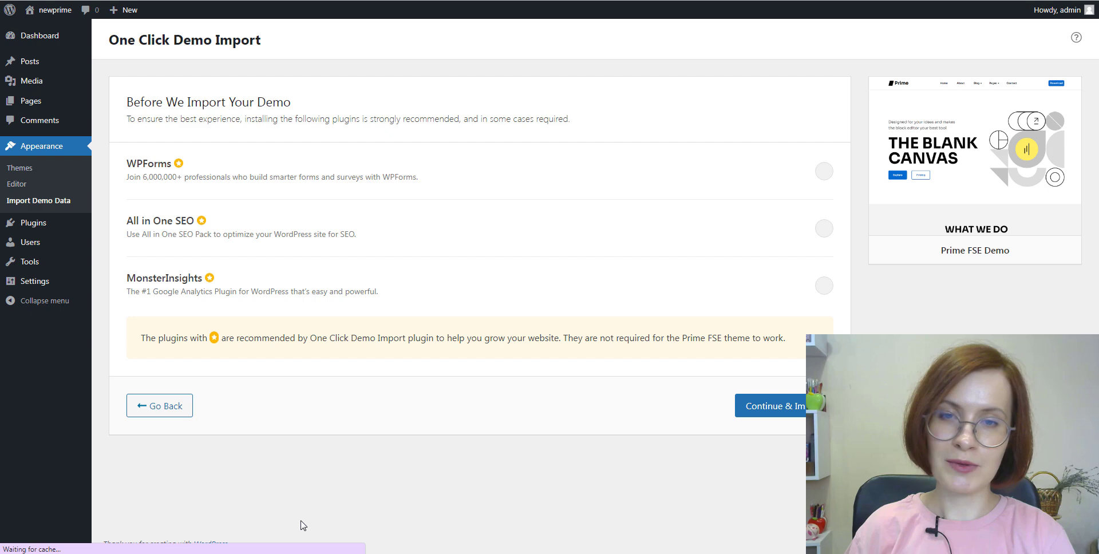
left_click(793, 408)
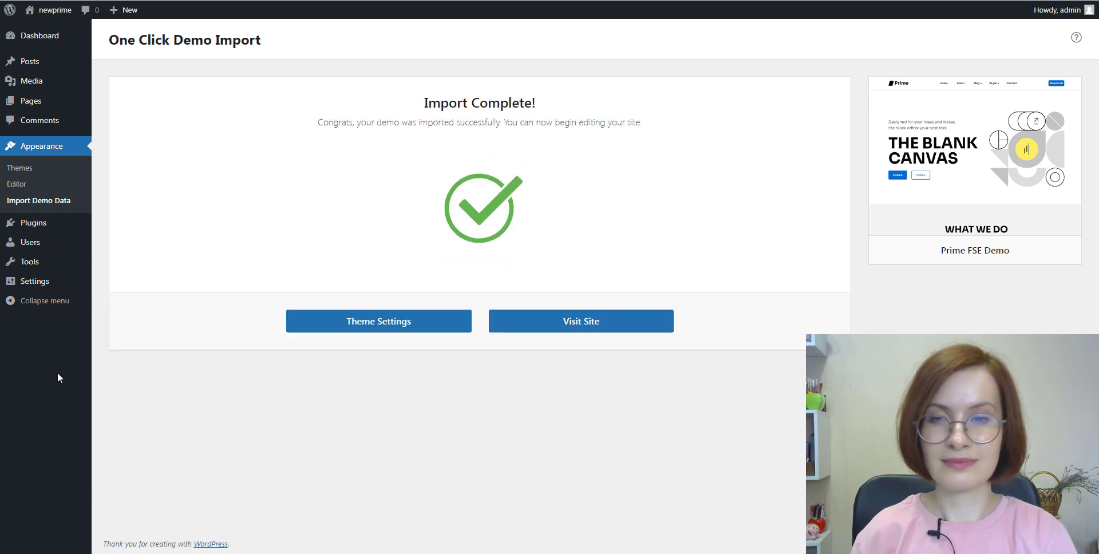
Step: Review the patterns on the newprime site along with its header, footer and general template parts
left_click(17, 185)
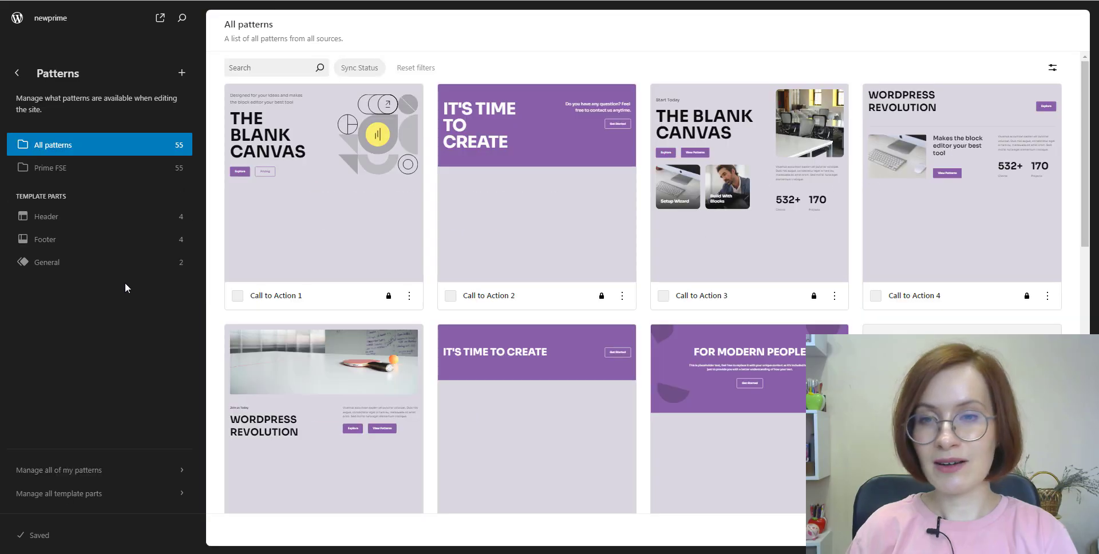
left_click(47, 218)
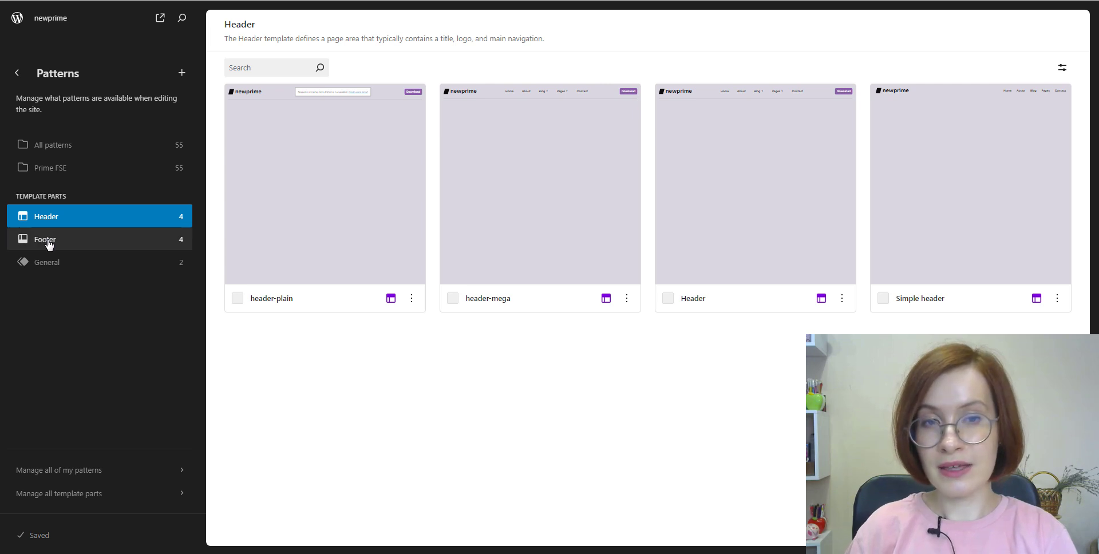
left_click(49, 241)
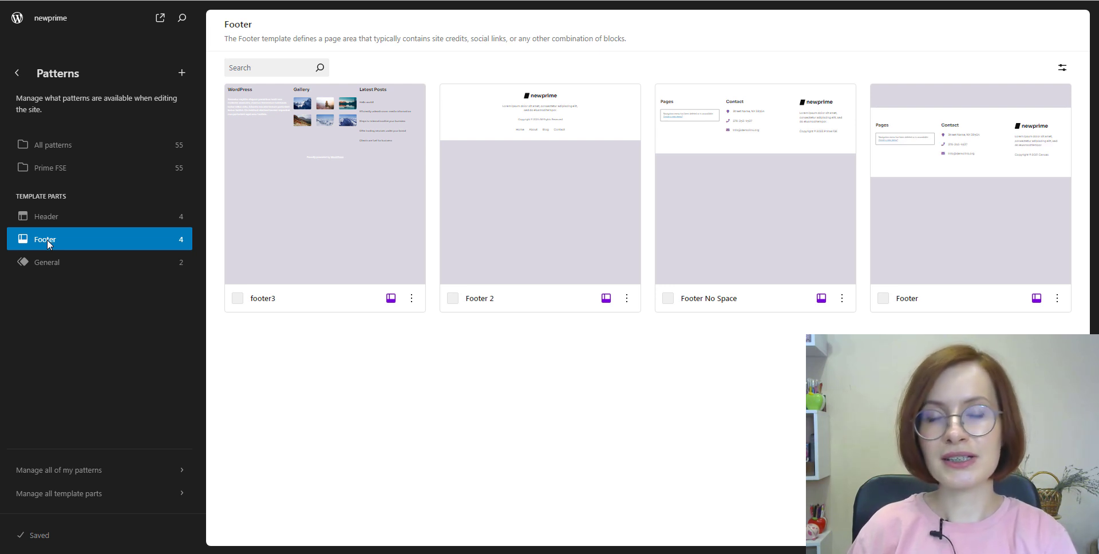
left_click(50, 269)
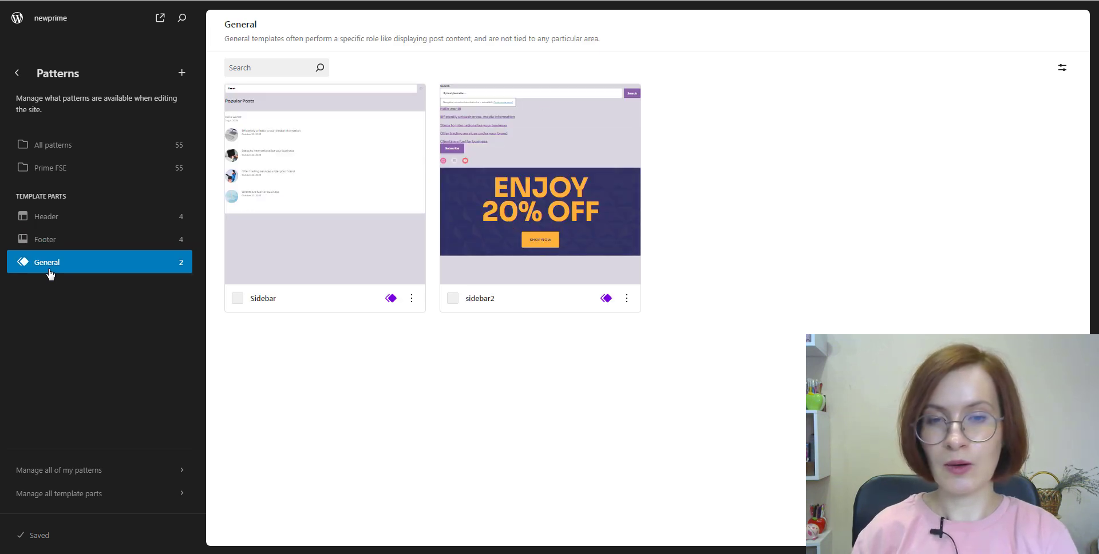
Step: Leave the patterns and open the theme's style combinations in the site editor
left_click(16, 72)
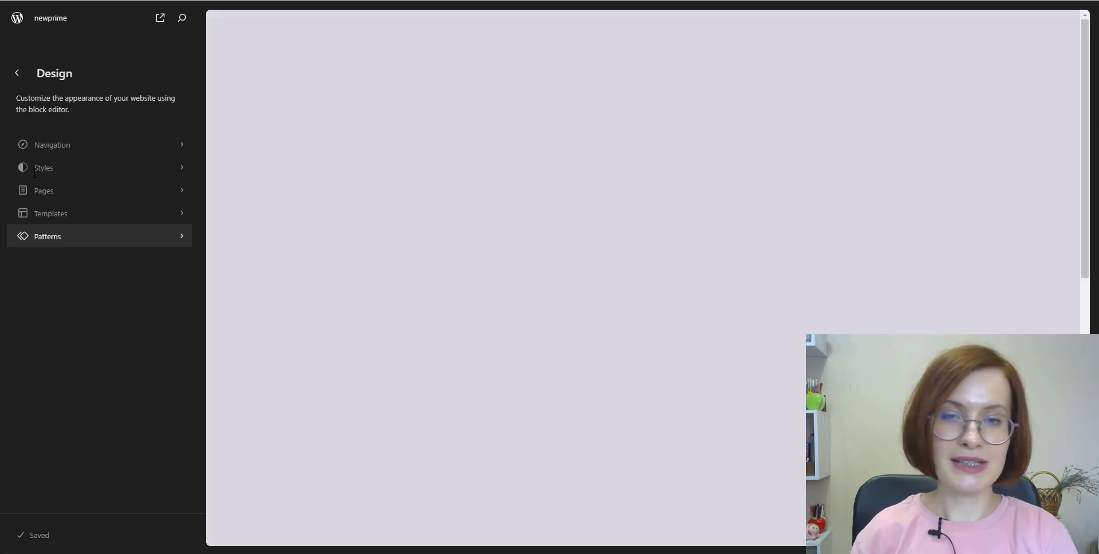
left_click(35, 172)
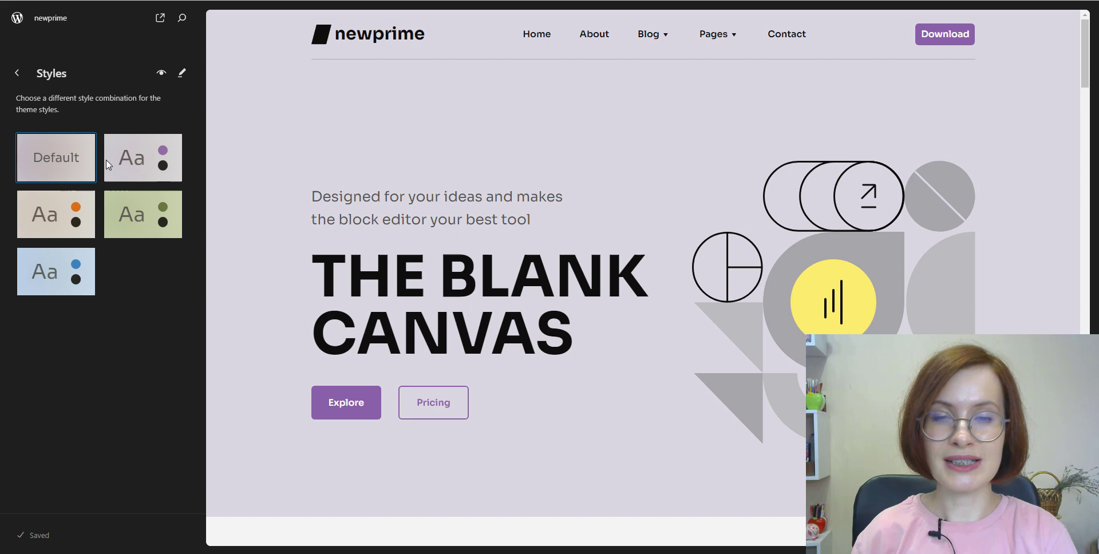